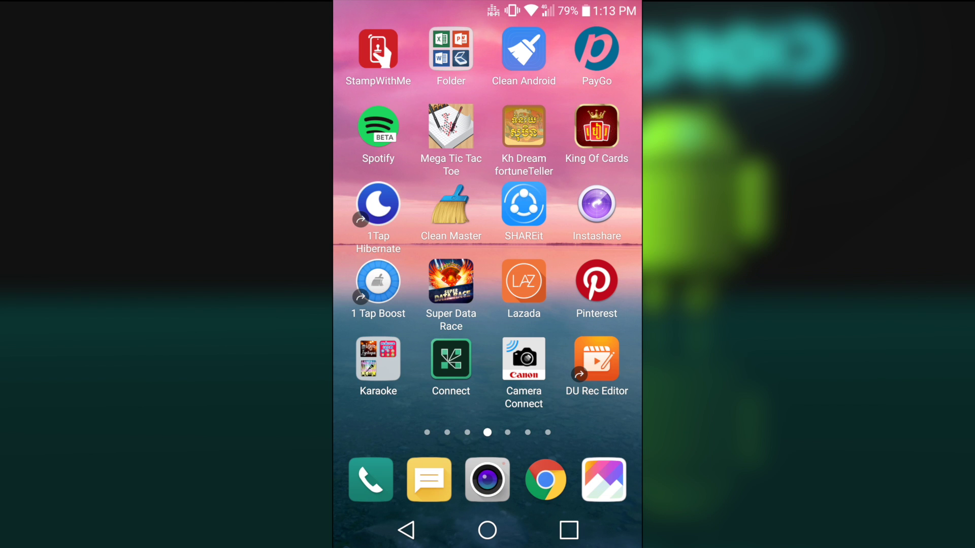
Swipe back one home page to the Other, Folder and Social Media folders
{"action": "left_click_drag", "start_coordinate": [386, 305], "coordinate": [589, 305]}
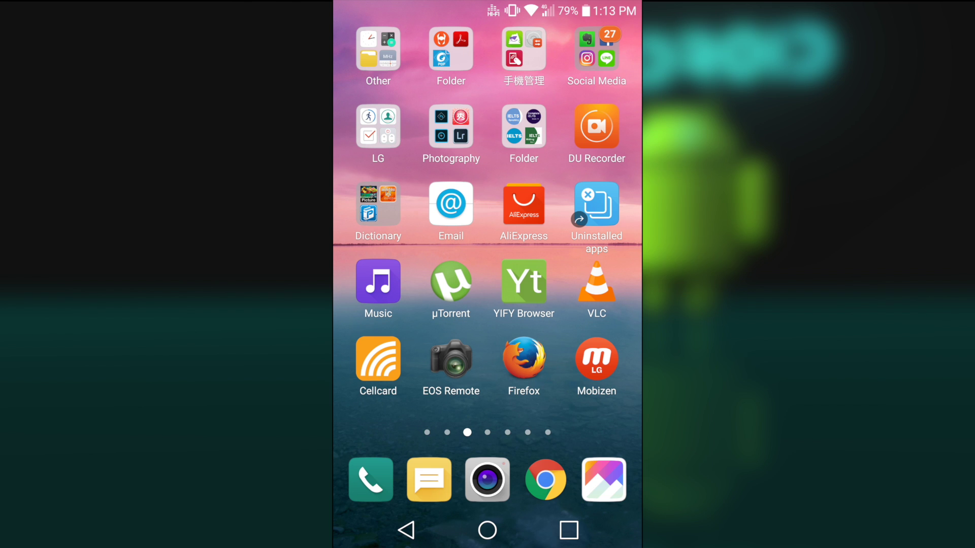
Move ahead two pages and view the Game folder's six games, including Asphalt 8, then close it
{"action": "left_click_drag", "start_coordinate": [584, 304], "coordinate": [380, 305]}
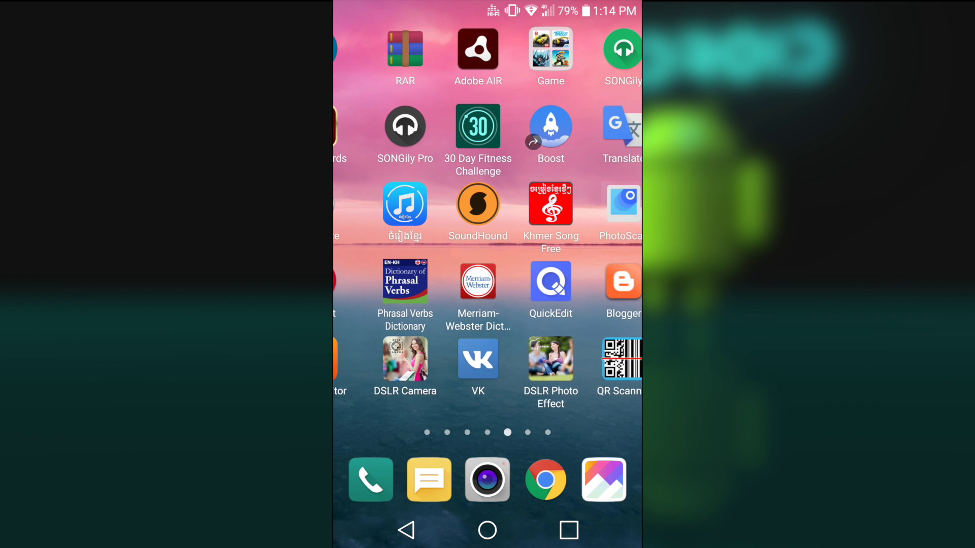
{"action": "left_click", "coordinate": [524, 50]}
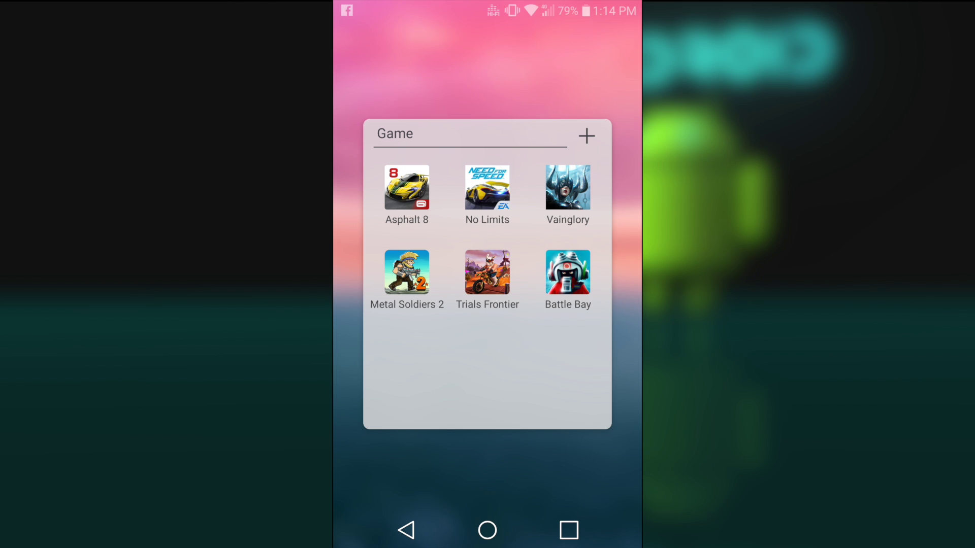
{"action": "key", "text": "Escape"}
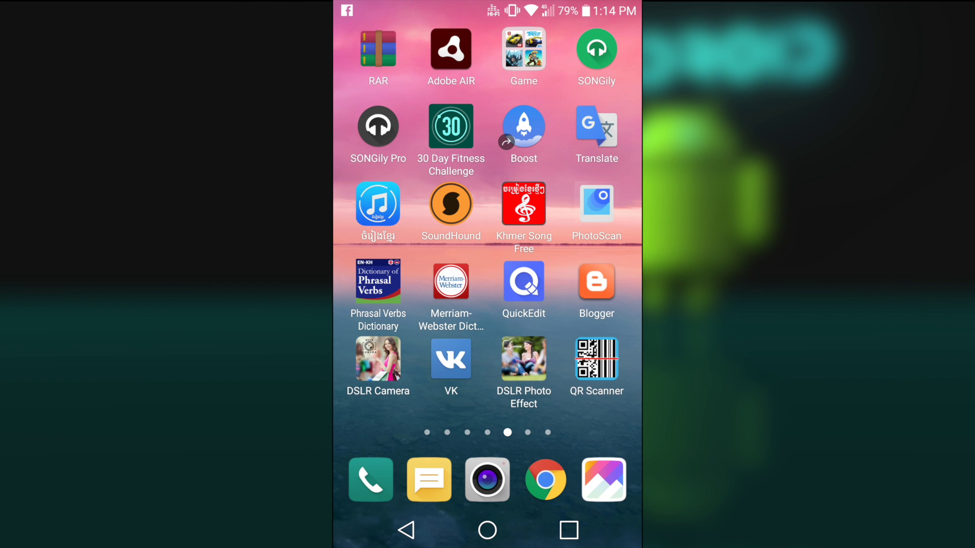
Reach Settings > Display > Home screen > Hide apps, listing all 155 apps unselected
{"action": "left_click_drag", "start_coordinate": [487, 7], "coordinate": [488, 254]}
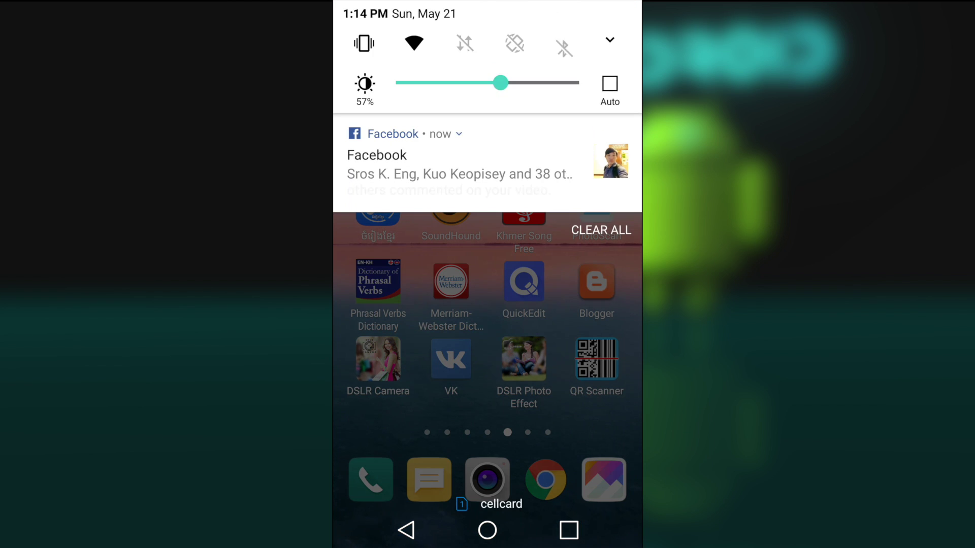
{"action": "left_click_drag", "start_coordinate": [488, 152], "coordinate": [487, 406]}
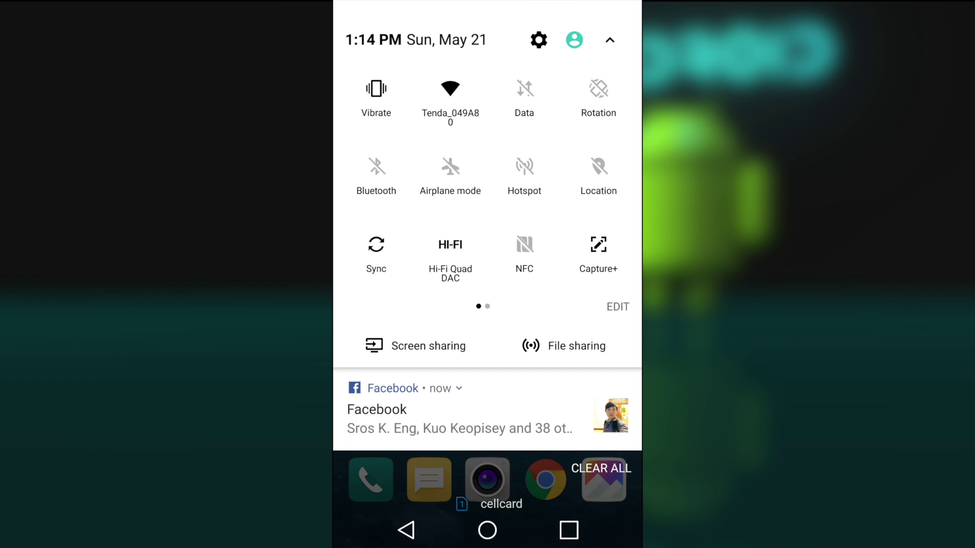
{"action": "left_click", "coordinate": [539, 40]}
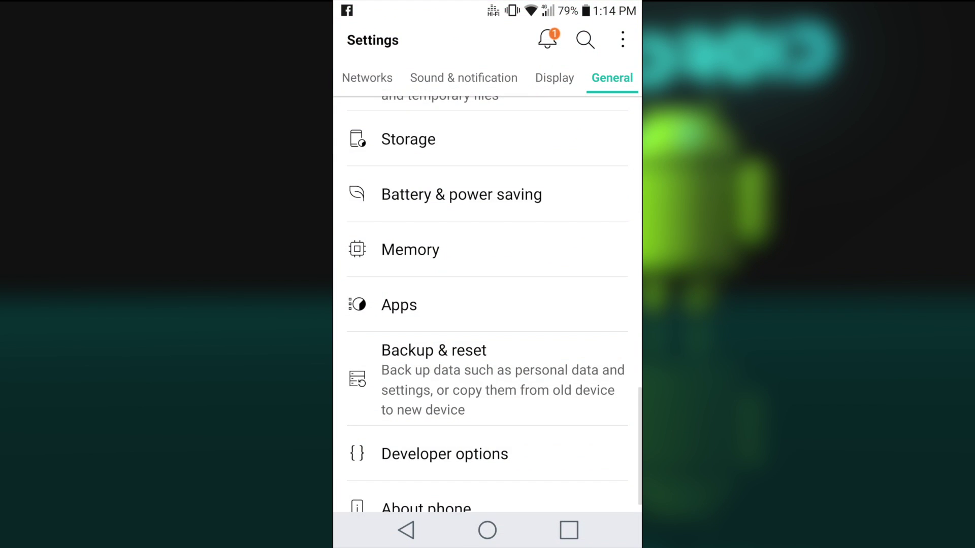
{"action": "scroll", "coordinate": [487, 305], "scroll_direction": "up", "scroll_amount": 10}
{"action": "scroll", "coordinate": [487, 305], "scroll_direction": "up", "scroll_amount": 4}
{"action": "left_click_drag", "start_coordinate": [386, 304], "coordinate": [589, 305]}
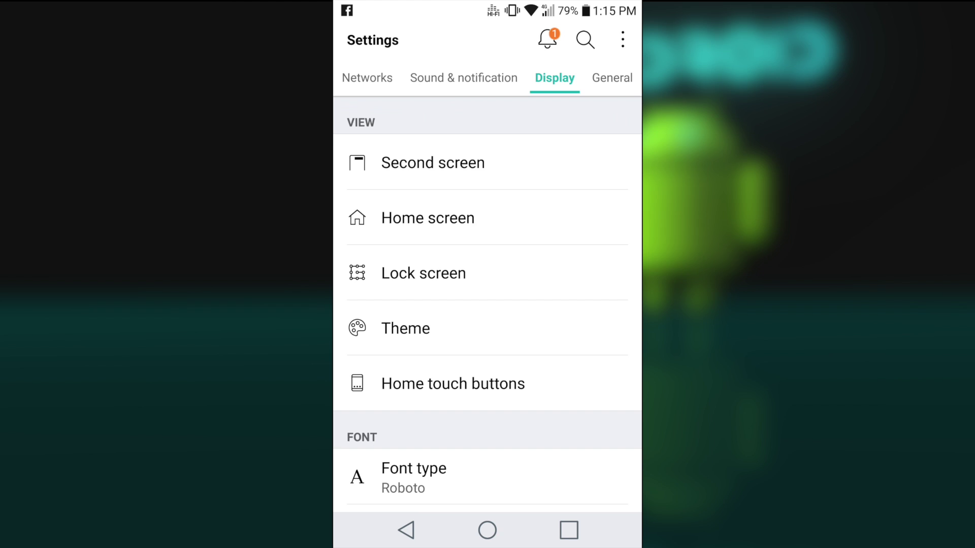
{"action": "left_click", "coordinate": [512, 218]}
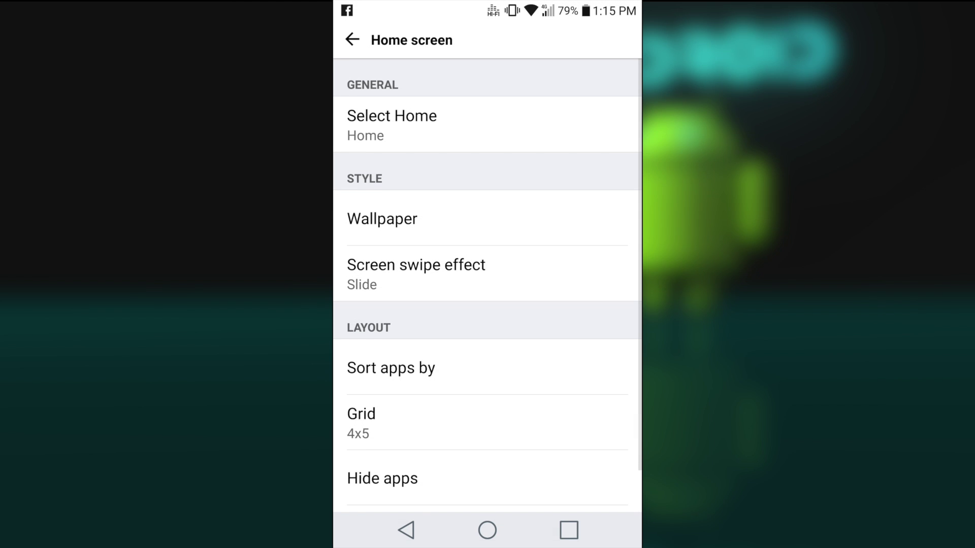
{"action": "scroll", "coordinate": [487, 284], "scroll_direction": "down", "scroll_amount": 2}
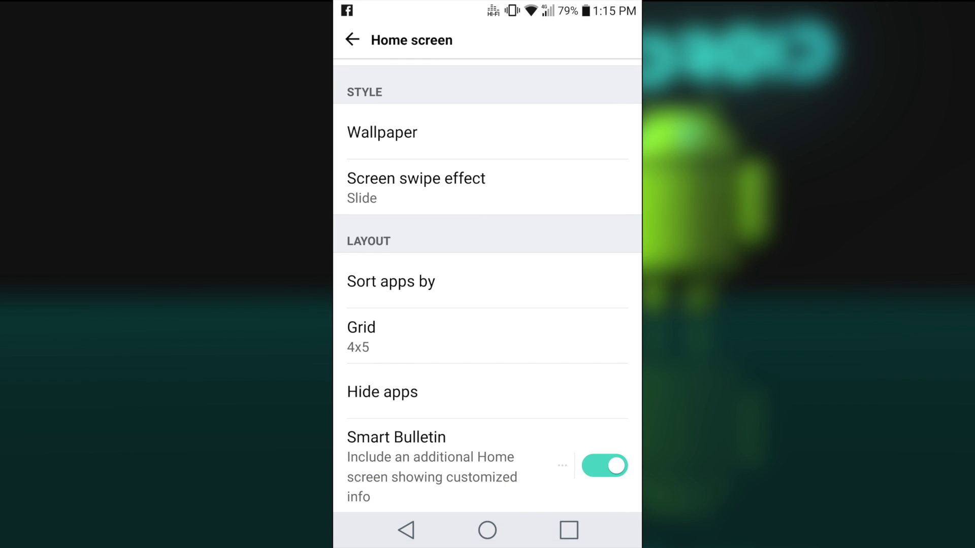
{"action": "left_click", "coordinate": [503, 394]}
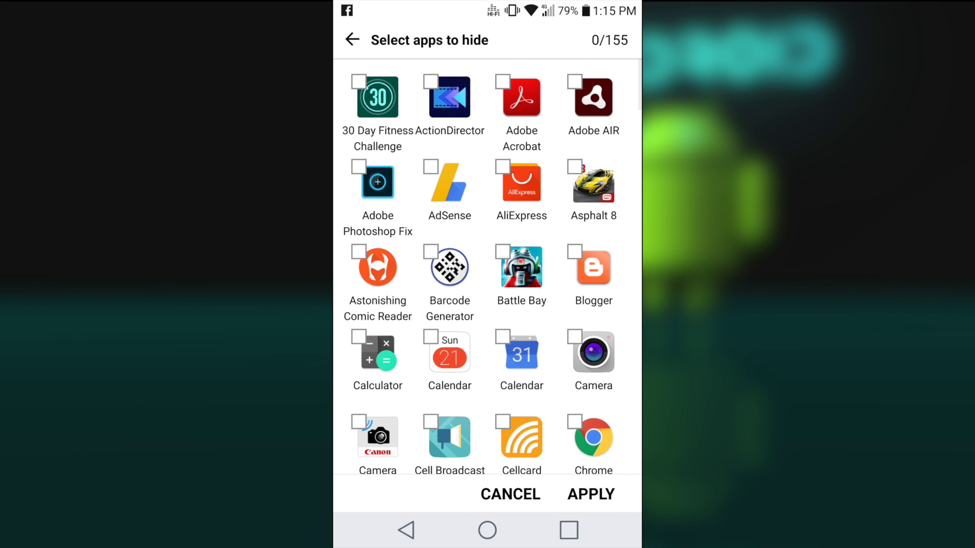
Check the home screen's Game folder contents before hiding anything
{"action": "left_click", "coordinate": [488, 530]}
{"action": "left_click", "coordinate": [522, 55]}
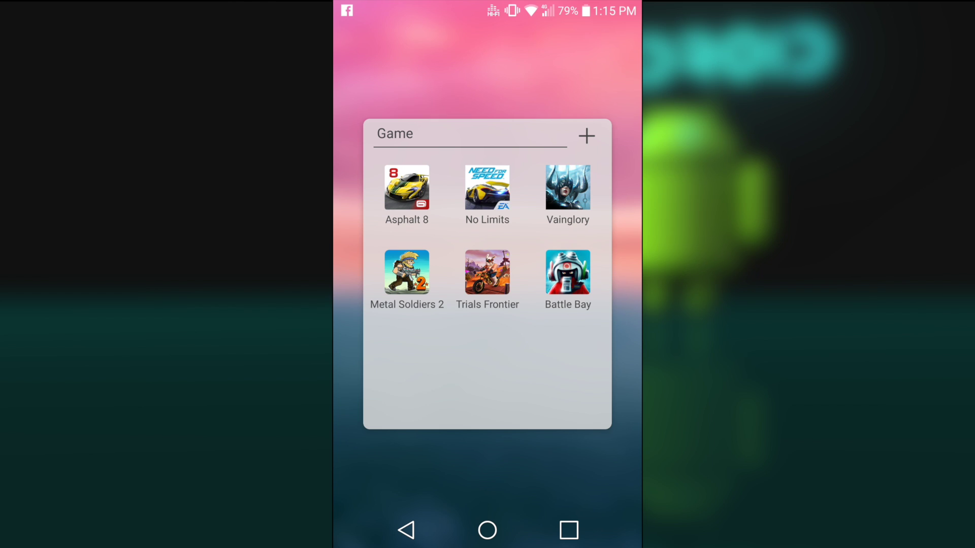
{"action": "key", "text": "Escape"}
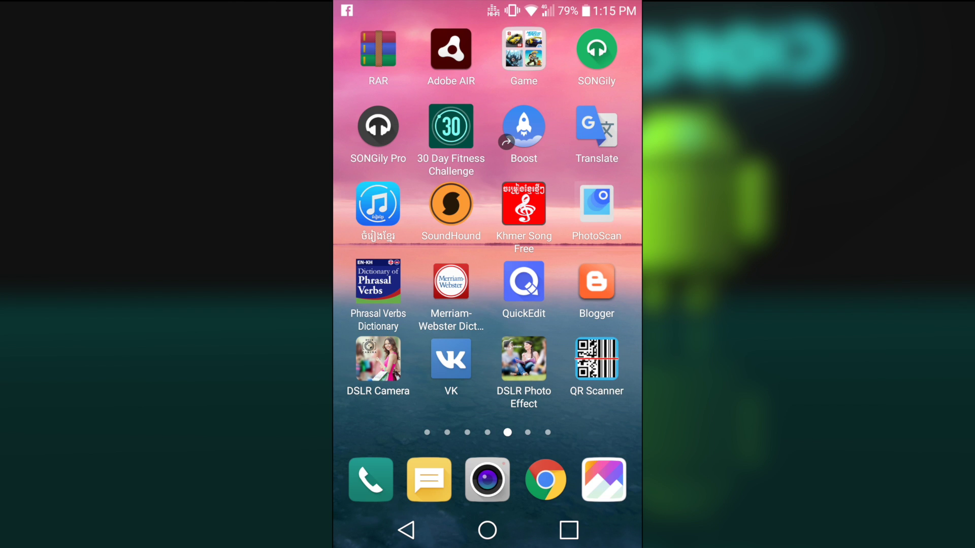
Return to Hide apps via recent apps, tick Asphalt 8 and apply
{"action": "left_click", "coordinate": [568, 530]}
{"action": "left_click", "coordinate": [487, 213]}
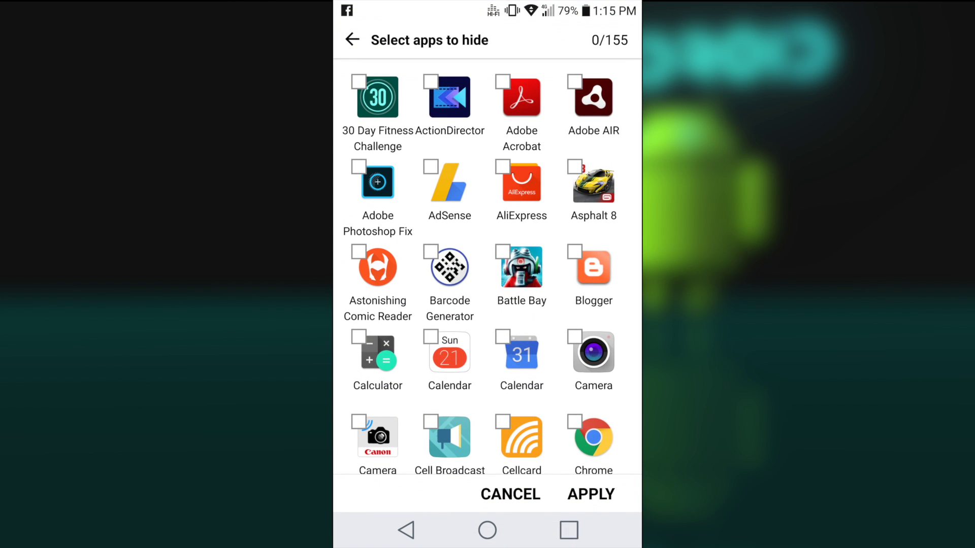
{"action": "left_click", "coordinate": [593, 184]}
{"action": "left_click", "coordinate": [591, 494]}
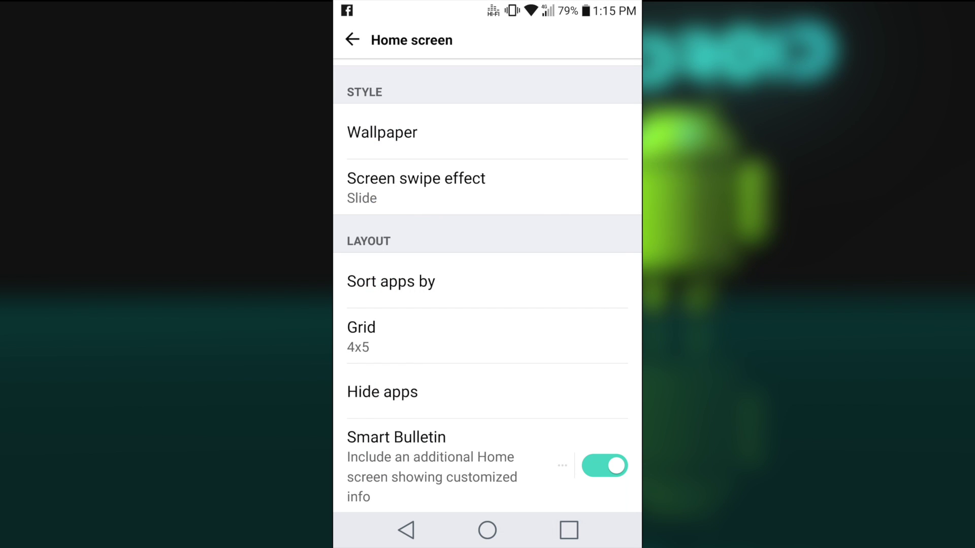
Confirm the Game folder now holds only five games without Asphalt 8
{"action": "left_click", "coordinate": [487, 530]}
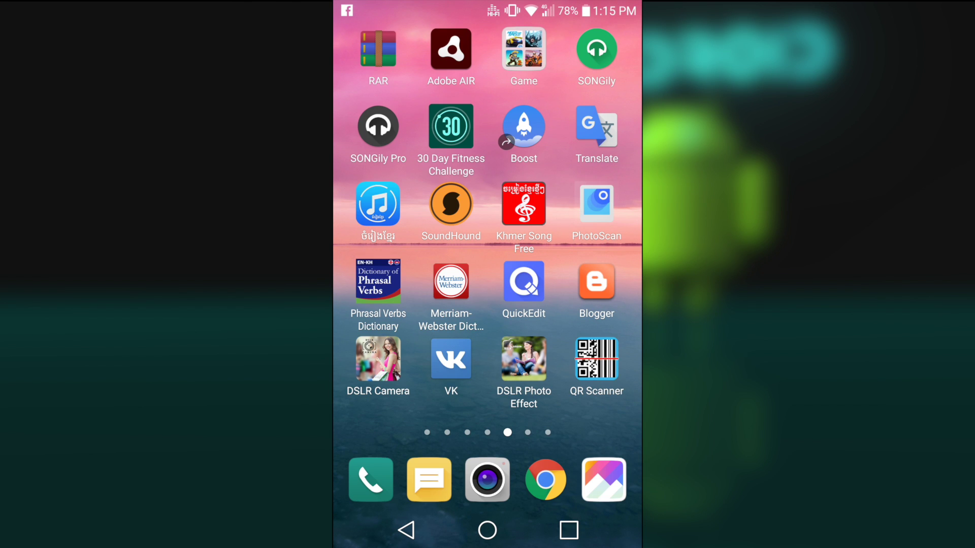
{"action": "left_click", "coordinate": [523, 49]}
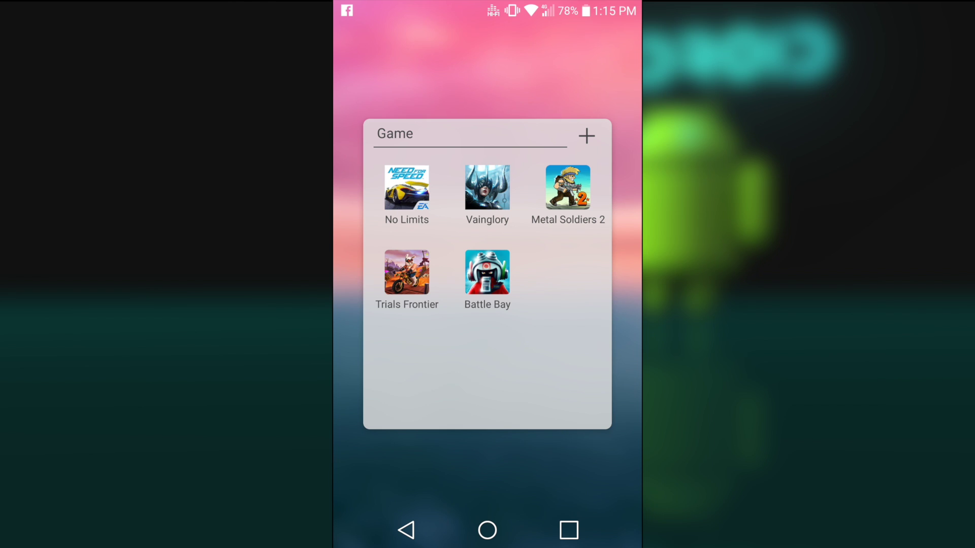
{"action": "key", "text": "Escape"}
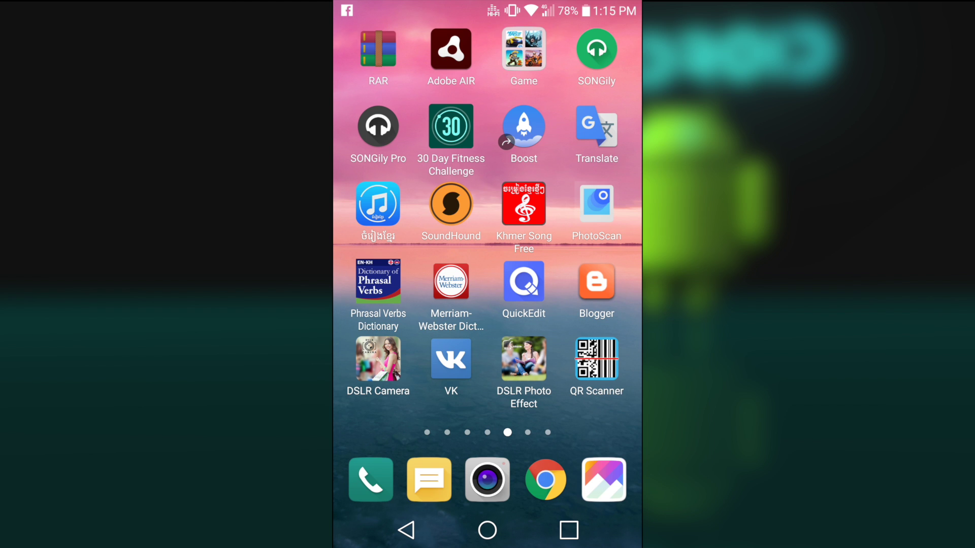
Reopen Settings > Display > Home screen > Hide apps
{"action": "left_click_drag", "start_coordinate": [487, 3], "coordinate": [487, 355]}
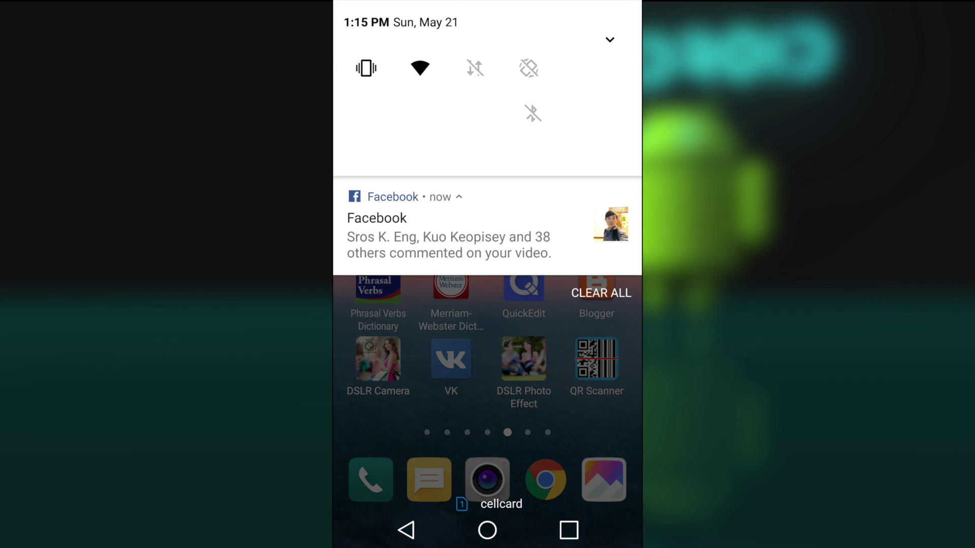
{"action": "left_click", "coordinate": [538, 39]}
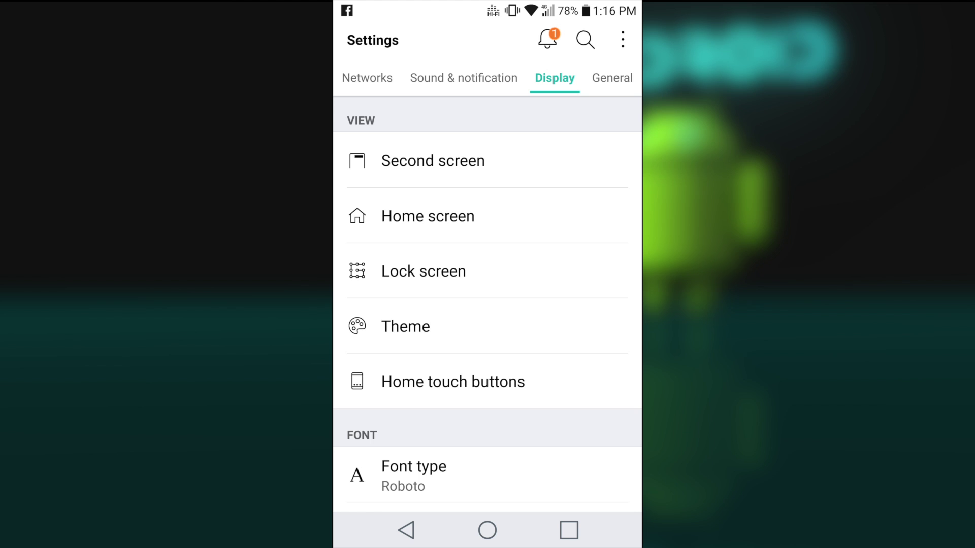
{"action": "left_click", "coordinate": [428, 216]}
{"action": "scroll", "coordinate": [488, 285], "scroll_direction": "down", "scroll_amount": 1}
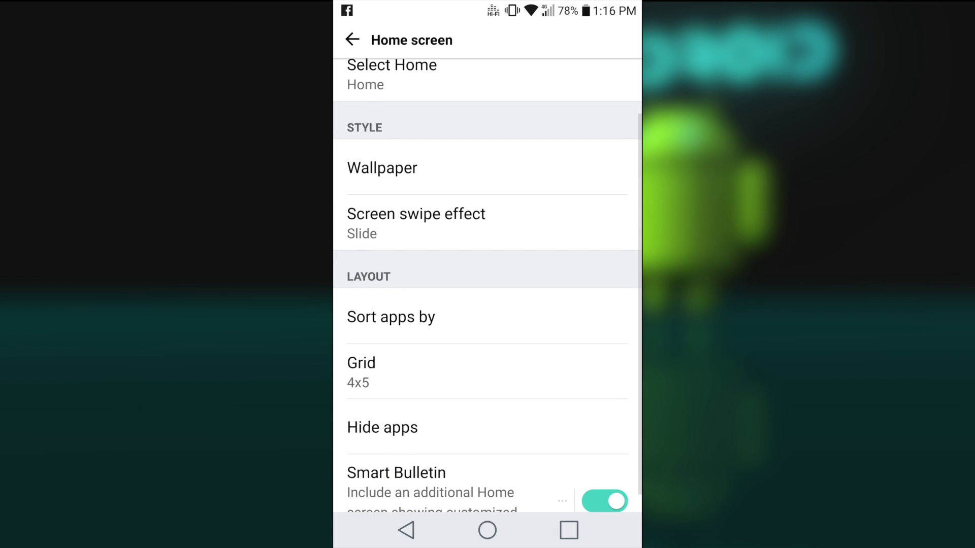
{"action": "left_click", "coordinate": [446, 428]}
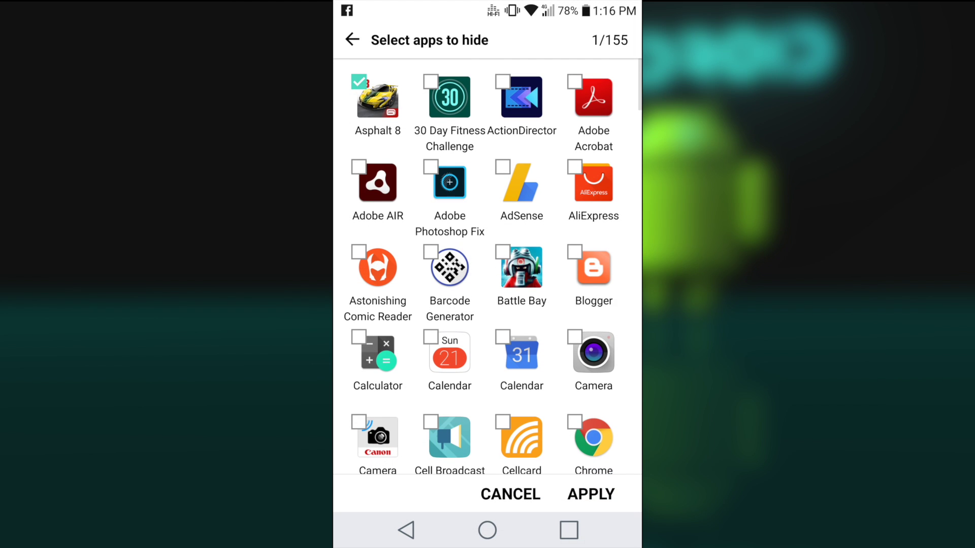
Untick Asphalt 8, apply so no apps are hidden, and go home
{"action": "left_click", "coordinate": [377, 99]}
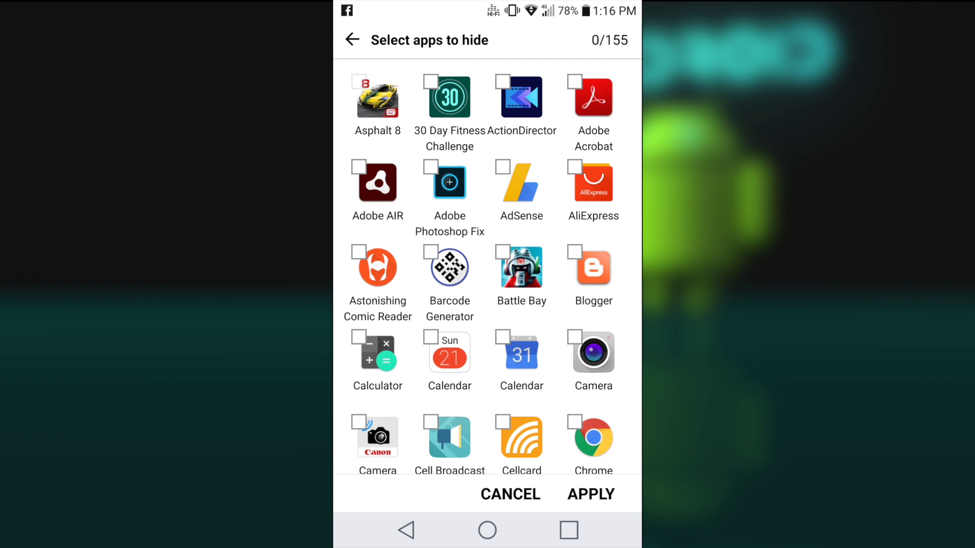
{"action": "left_click", "coordinate": [591, 494]}
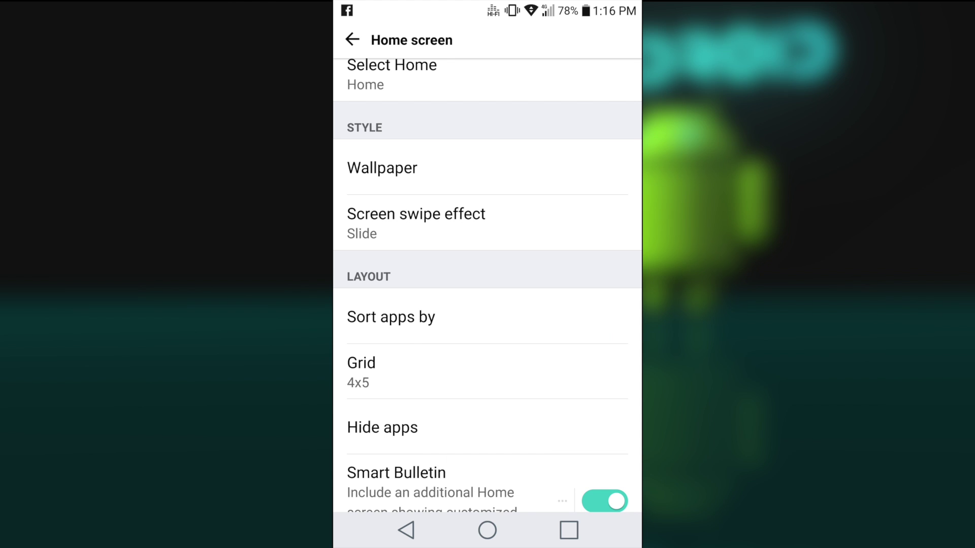
{"action": "left_click", "coordinate": [487, 530]}
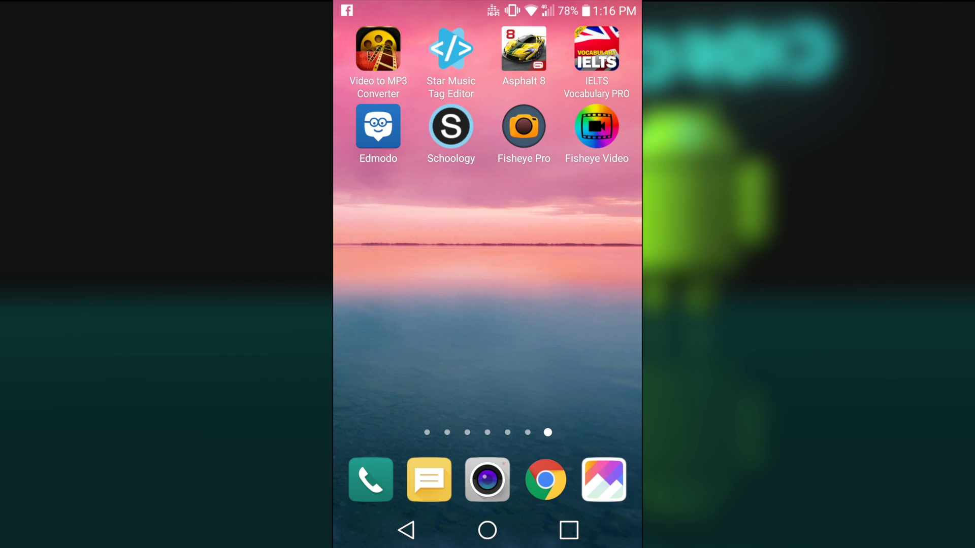
Drag the standalone Asphalt 8 icon into the Game folder and confirm it holds six games
{"action": "left_click_drag", "start_coordinate": [523, 49], "coordinate": [352, 241]}
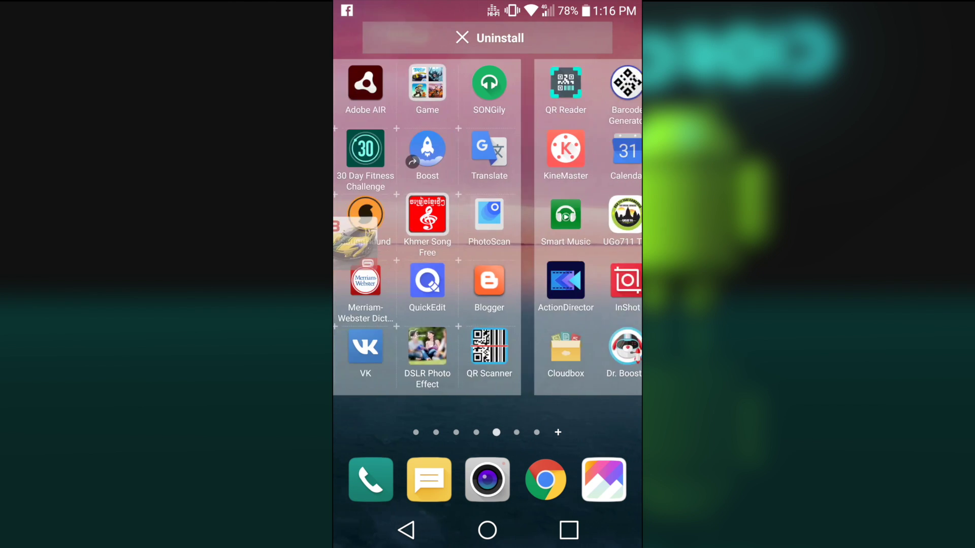
{"action": "mouse_move", "coordinate": [353, 241]}
{"action": "left_mouse_down"}
{"action": "mouse_move", "coordinate": [505, 76]}
{"action": "mouse_move", "coordinate": [518, 81]}
{"action": "left_mouse_up"}
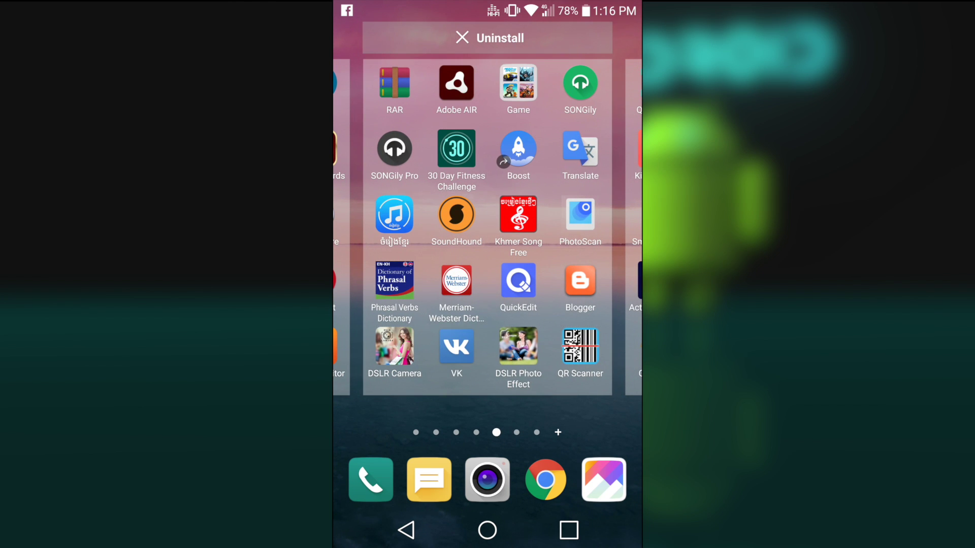
{"action": "left_click", "coordinate": [524, 49]}
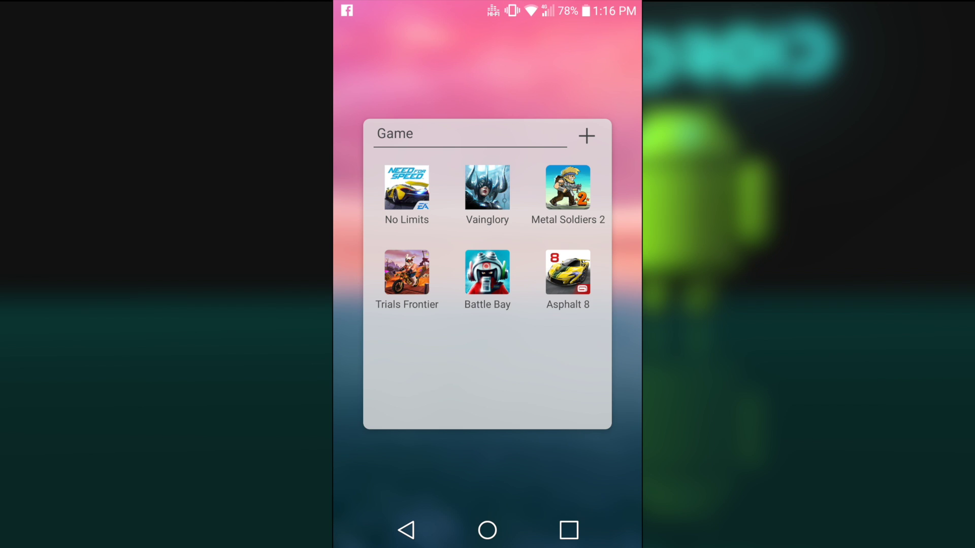
{"action": "key", "text": "Escape"}
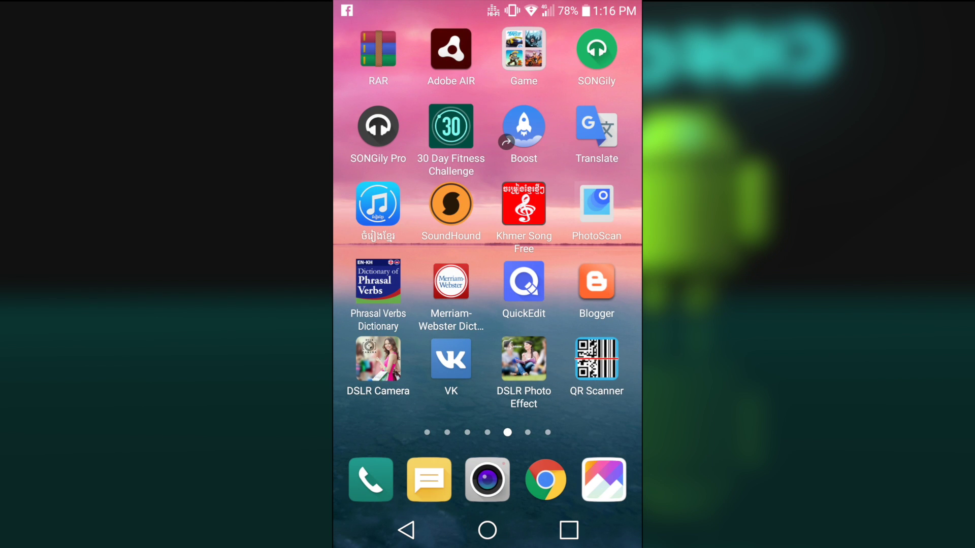
Move Asphalt 8 out of the Game folder onto the last home page, then drag it toward removal
{"action": "left_click", "coordinate": [524, 49]}
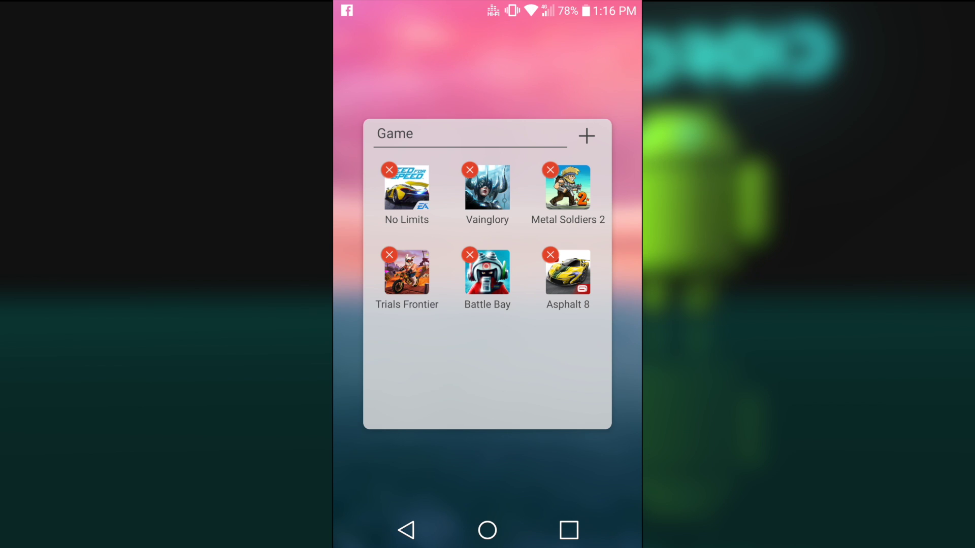
{"action": "mouse_move", "coordinate": [568, 271]}
{"action": "left_mouse_down"}
{"action": "mouse_move", "coordinate": [528, 58]}
{"action": "mouse_move", "coordinate": [504, 19]}
{"action": "mouse_move", "coordinate": [622, 269]}
{"action": "left_mouse_up"}
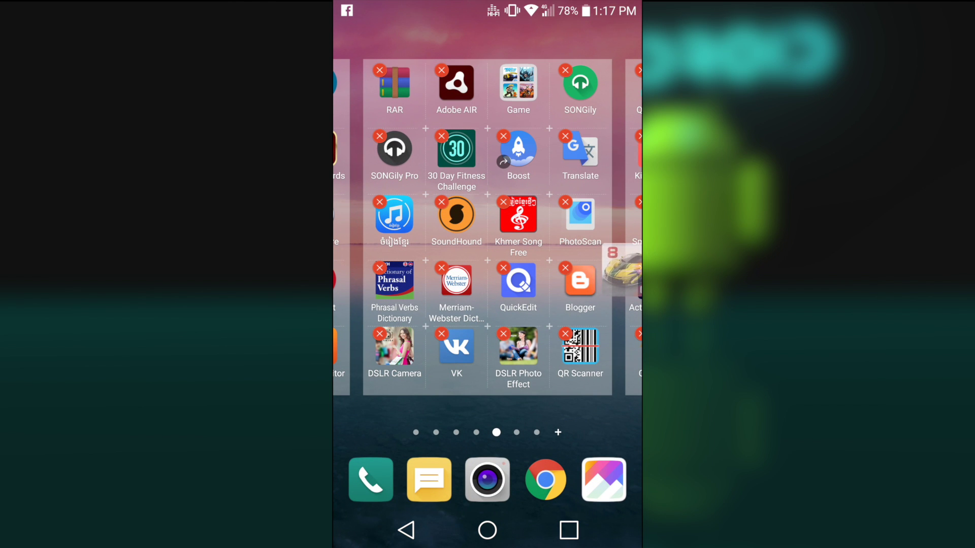
{"action": "left_click_drag", "start_coordinate": [622, 271], "coordinate": [580, 280]}
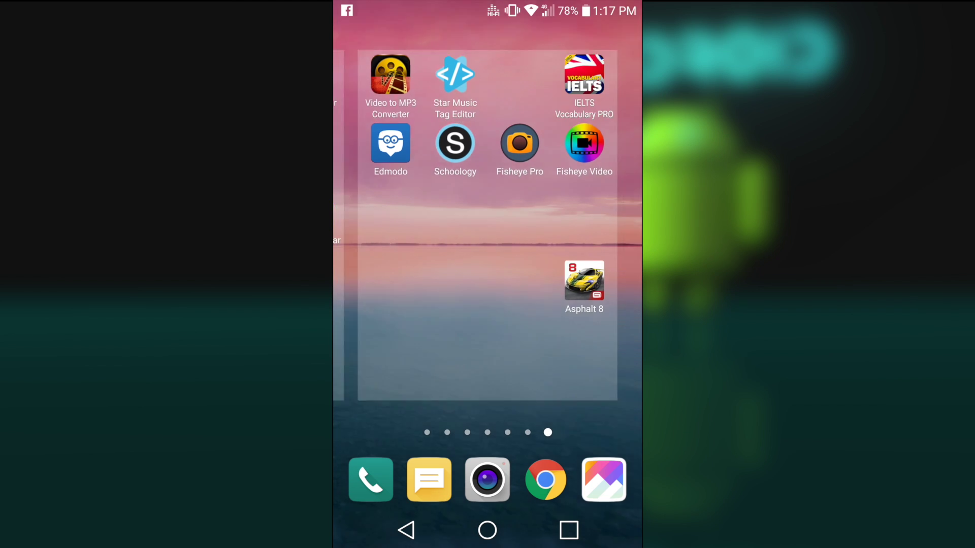
{"action": "key", "text": "Escape"}
{"action": "left_click_drag", "start_coordinate": [597, 280], "coordinate": [519, 53]}
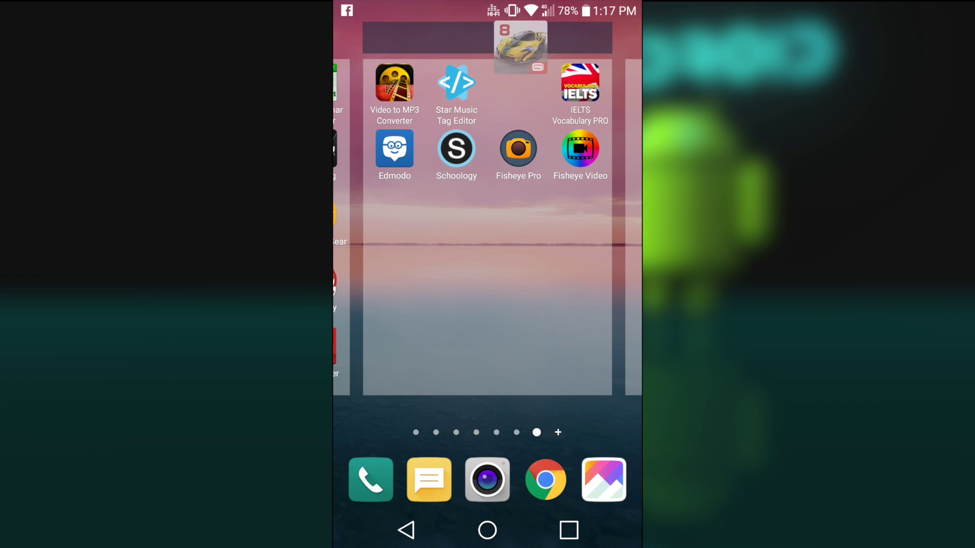
{"action": "left_click_drag", "start_coordinate": [519, 53], "coordinate": [518, 43]}
Dismiss the uninstall prompt, then remove Asphalt 8 from the last home page via its red X
{"action": "left_click", "coordinate": [464, 287]}
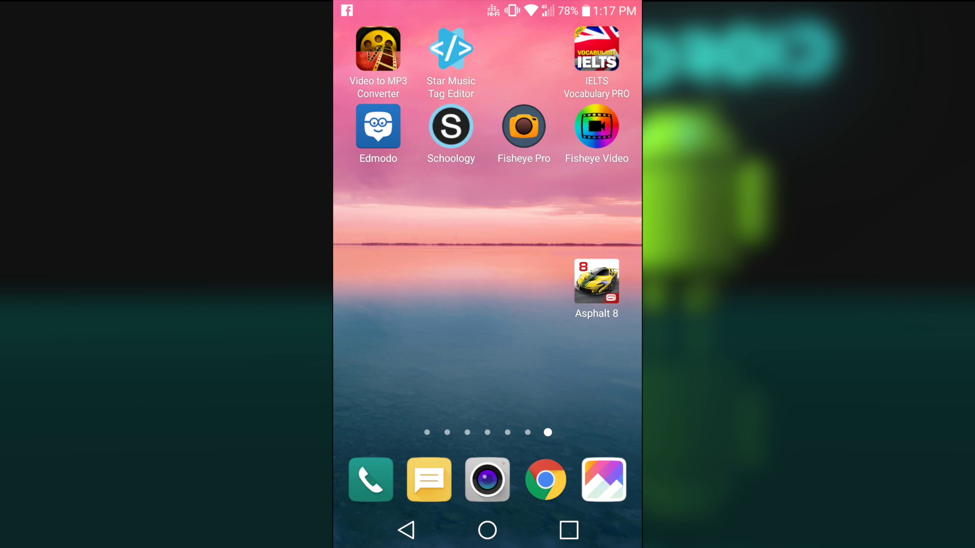
{"action": "left_click_drag", "start_coordinate": [596, 281], "coordinate": [580, 293]}
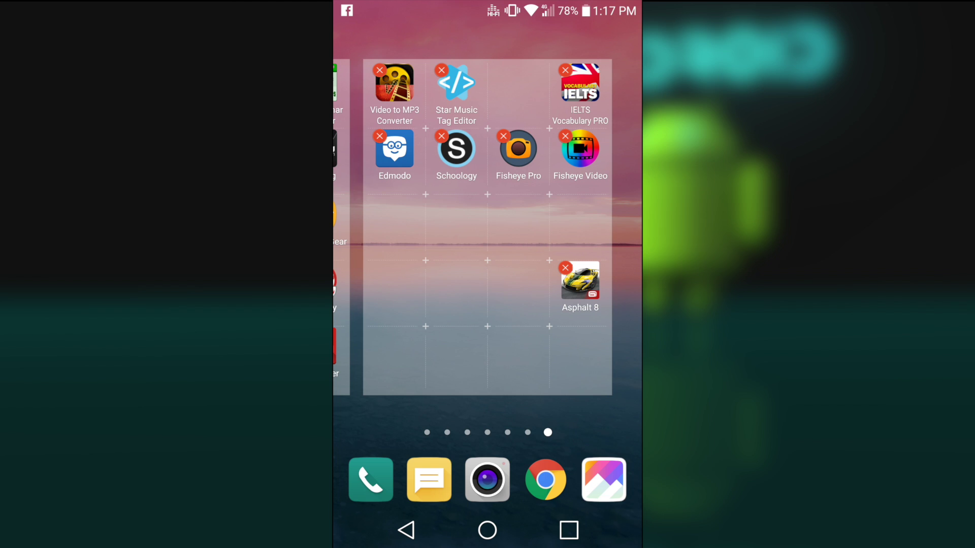
{"action": "left_click", "coordinate": [565, 268]}
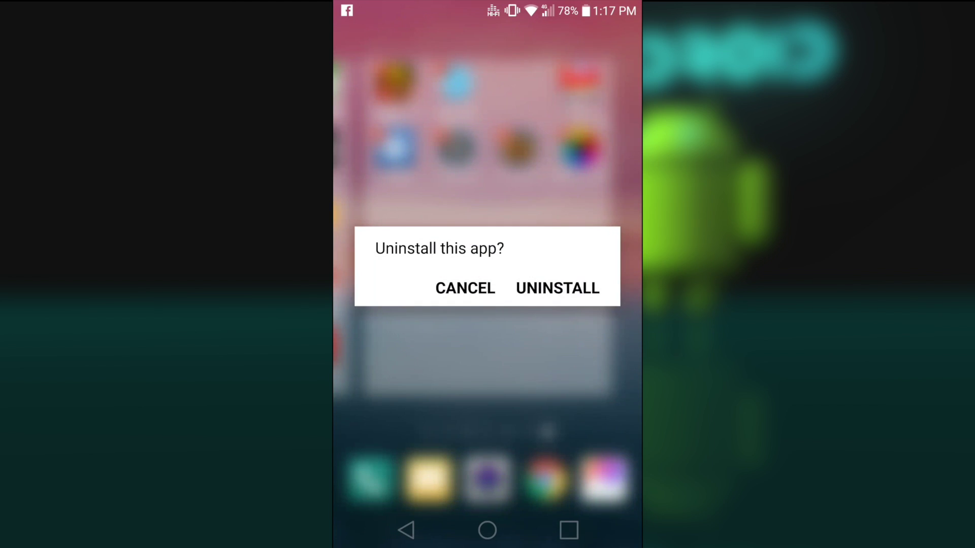
{"action": "left_click", "coordinate": [558, 287]}
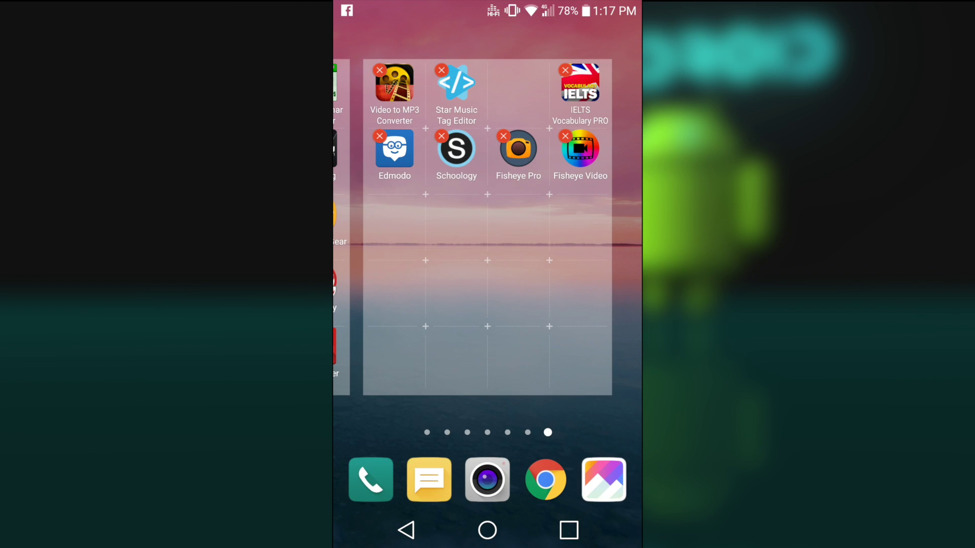
{"action": "key", "text": "Escape"}
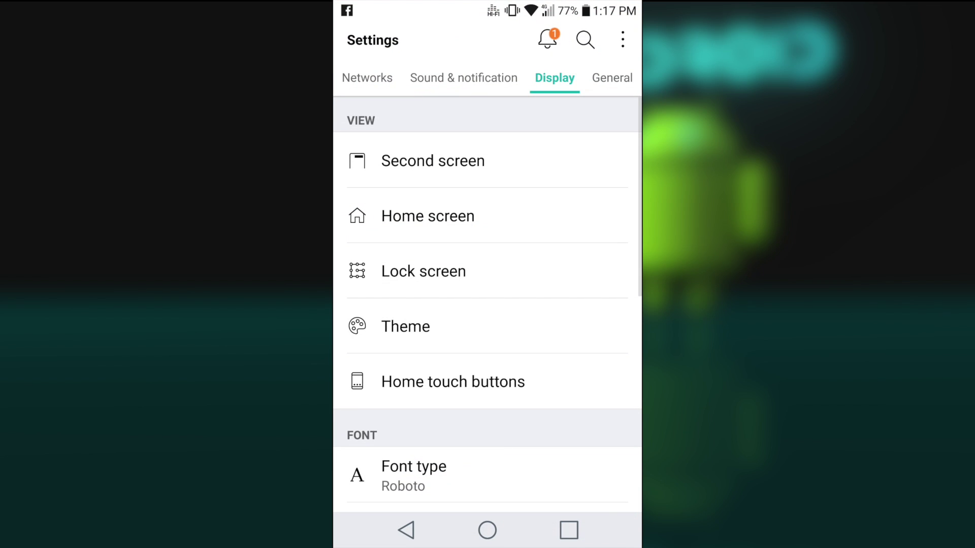
Find the Disabled Asphalt 8 in Settings' Apps list and open its App info page
{"action": "scroll", "coordinate": [487, 305], "scroll_direction": "down", "scroll_amount": 5}
{"action": "scroll", "coordinate": [487, 304], "scroll_direction": "down", "scroll_amount": 2}
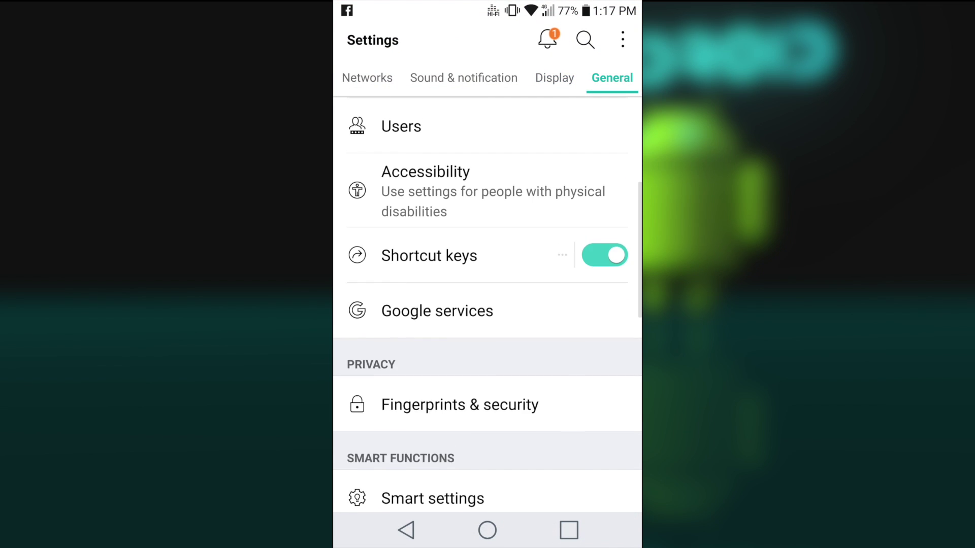
{"action": "scroll", "coordinate": [487, 304], "scroll_direction": "down", "scroll_amount": 5}
{"action": "scroll", "coordinate": [488, 304], "scroll_direction": "down", "scroll_amount": 5}
{"action": "scroll", "coordinate": [487, 304], "scroll_direction": "down", "scroll_amount": 5}
{"action": "scroll", "coordinate": [487, 304], "scroll_direction": "down", "scroll_amount": 2}
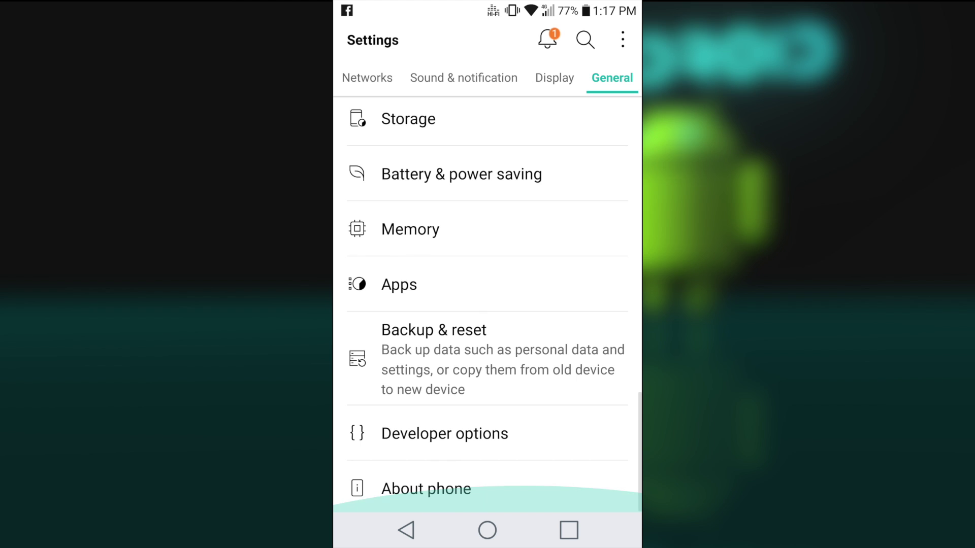
{"action": "left_click", "coordinate": [399, 284]}
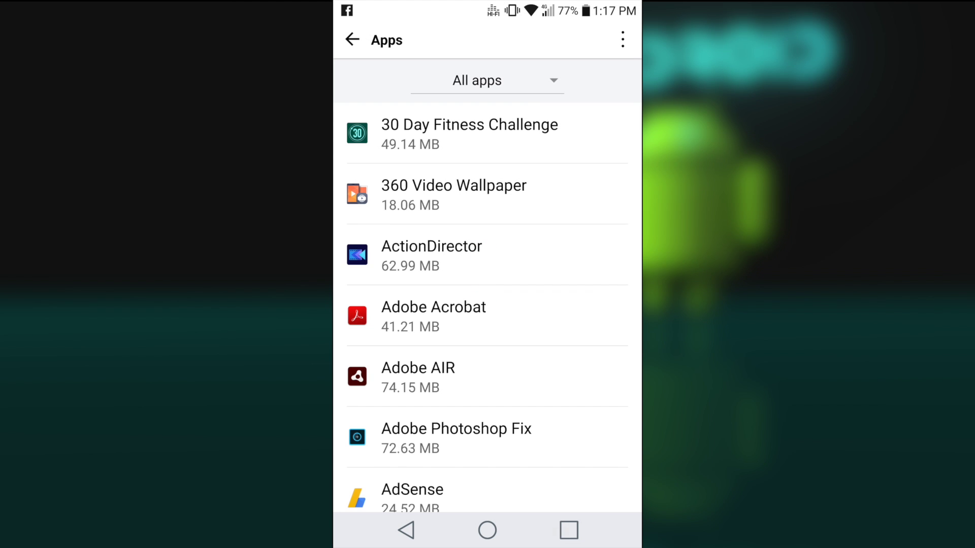
{"action": "scroll", "coordinate": [487, 304], "scroll_direction": "down", "scroll_amount": 3}
{"action": "scroll", "coordinate": [488, 304], "scroll_direction": "down", "scroll_amount": 2}
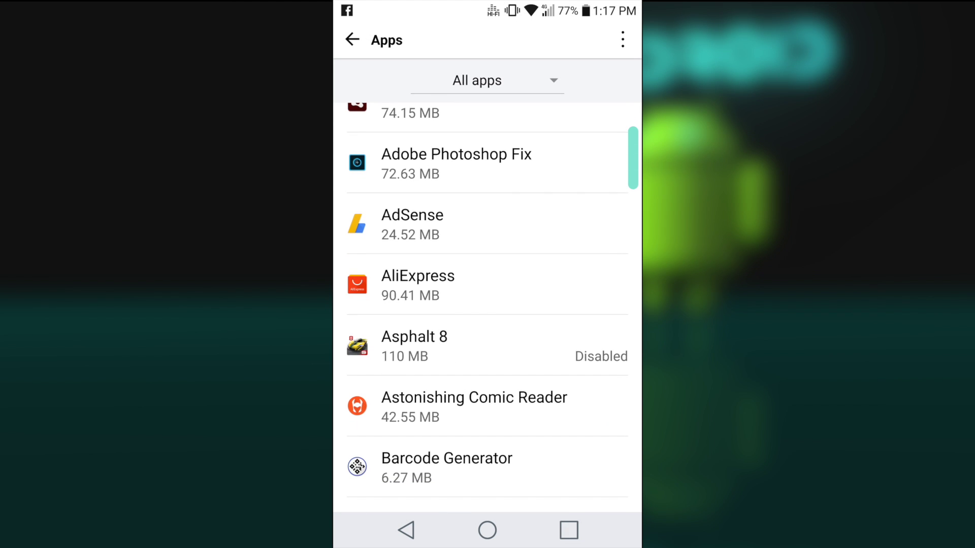
{"action": "left_click", "coordinate": [472, 351]}
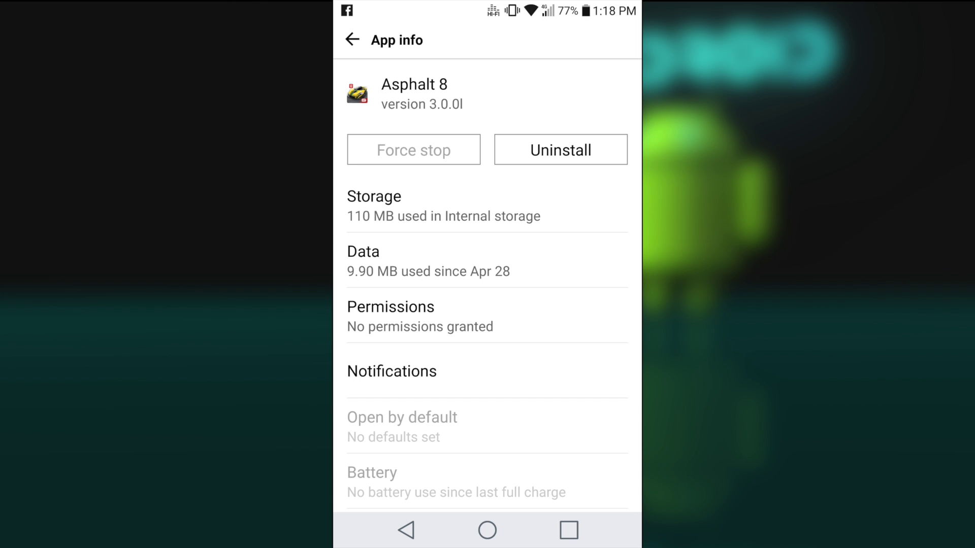
{"action": "left_click", "coordinate": [406, 530]}
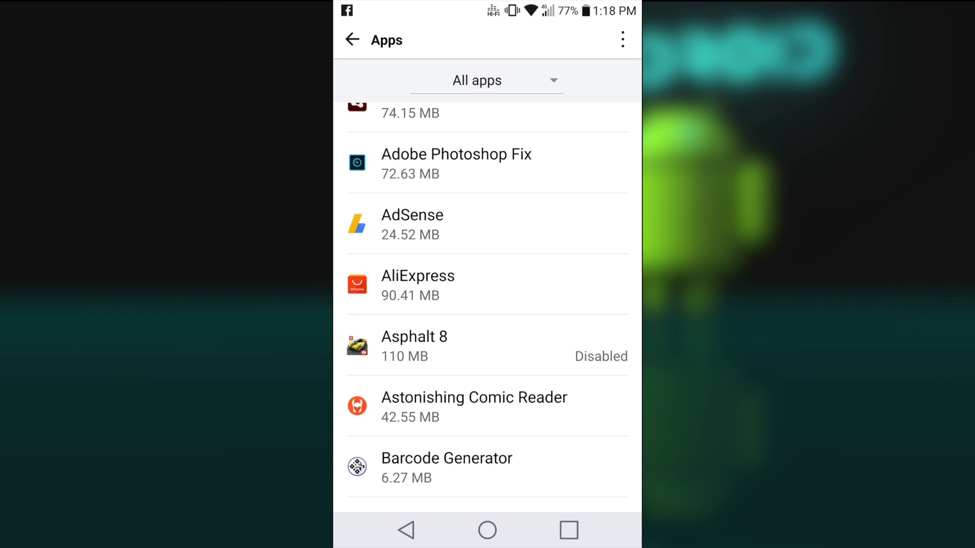
{"action": "left_click", "coordinate": [457, 345]}
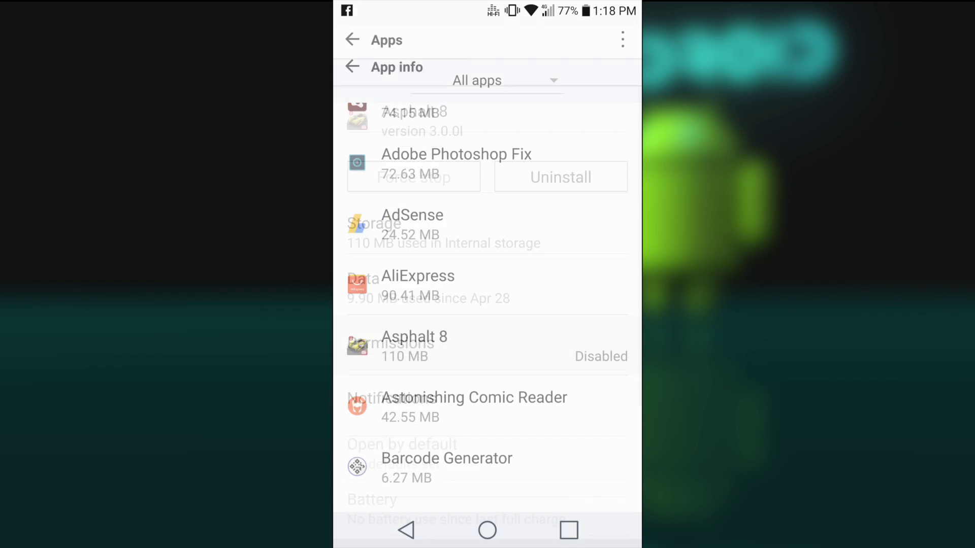
{"action": "scroll", "coordinate": [487, 284], "scroll_direction": "down", "scroll_amount": 3}
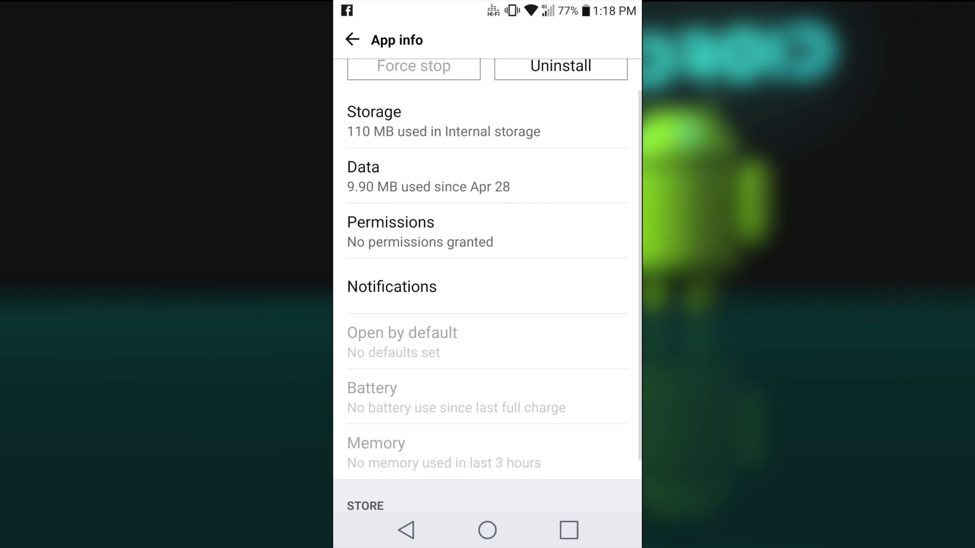
{"action": "scroll", "coordinate": [487, 284], "scroll_direction": "up", "scroll_amount": 2}
{"action": "scroll", "coordinate": [488, 284], "scroll_direction": "up", "scroll_amount": 2}
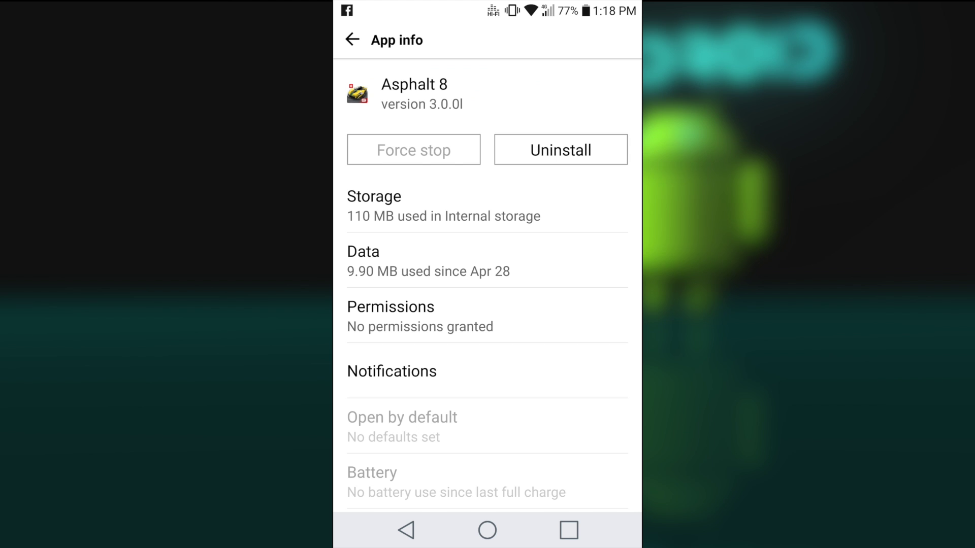
{"action": "left_click", "coordinate": [487, 530]}
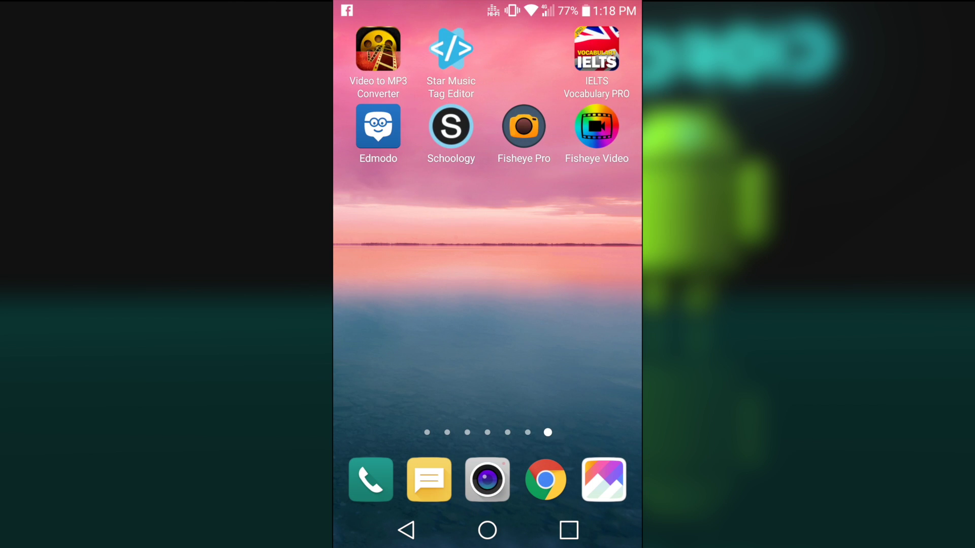
Launch Play Store, search 'asp', clear the query, and return to the home screen
{"action": "left_click_drag", "start_coordinate": [386, 304], "coordinate": [589, 305]}
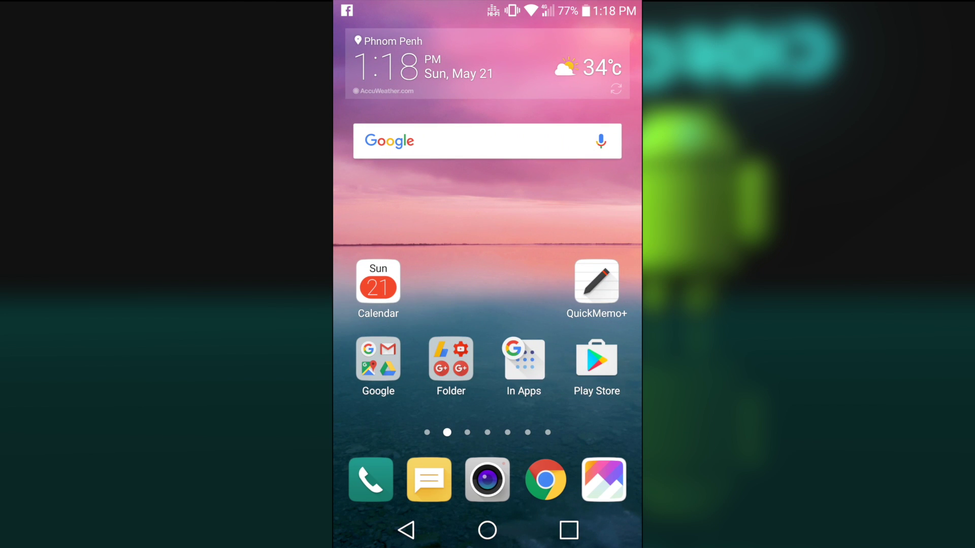
{"action": "left_click", "coordinate": [597, 359]}
{"action": "left_click", "coordinate": [419, 49]}
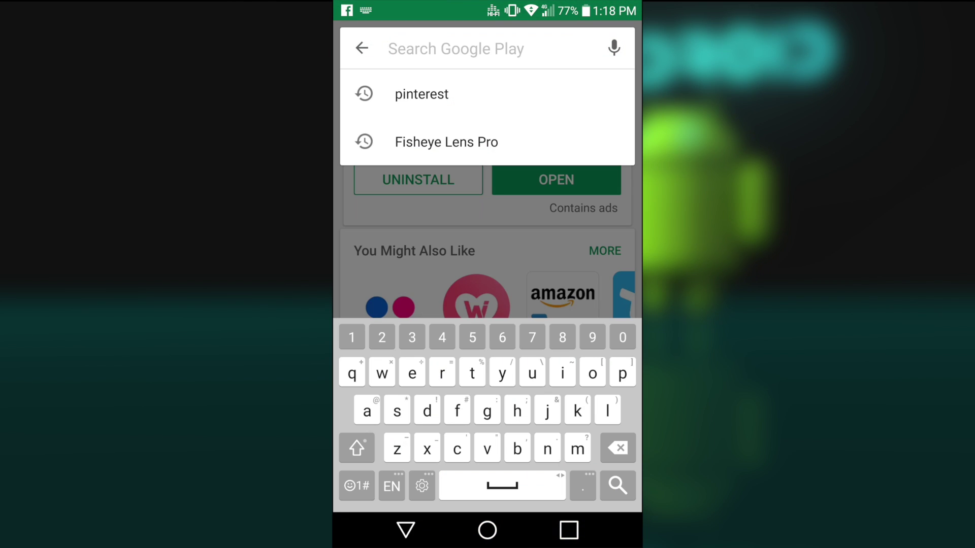
{"action": "type", "text": "as"}
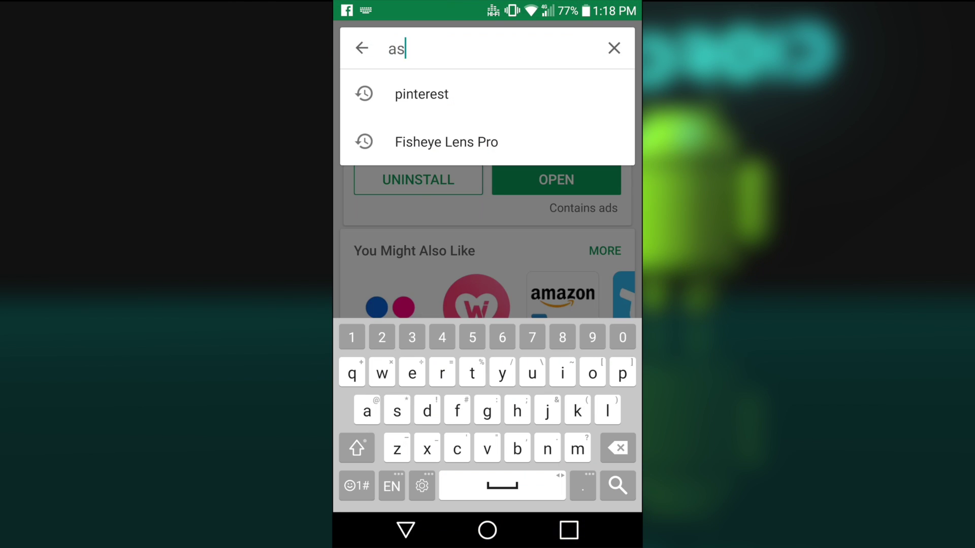
{"action": "type", "text": "p"}
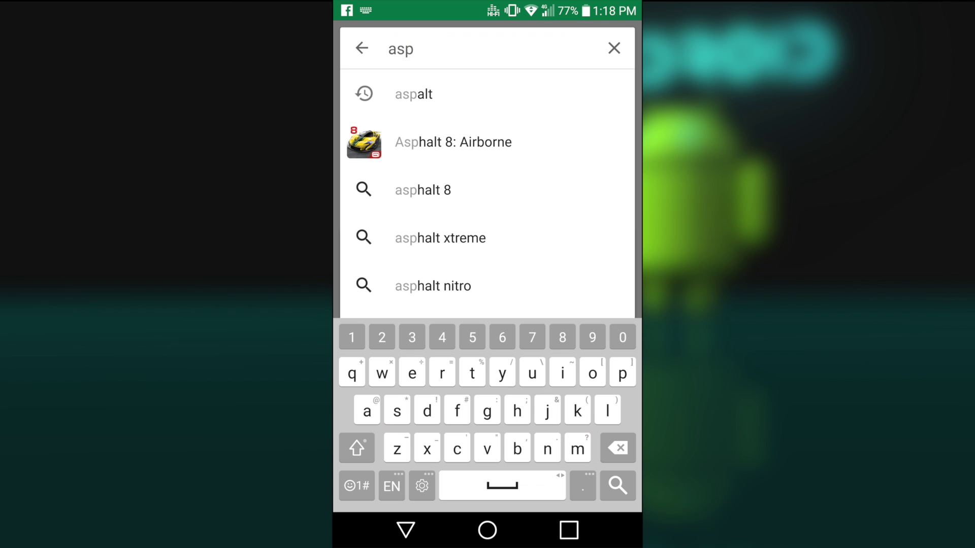
{"action": "left_click", "coordinate": [614, 48]}
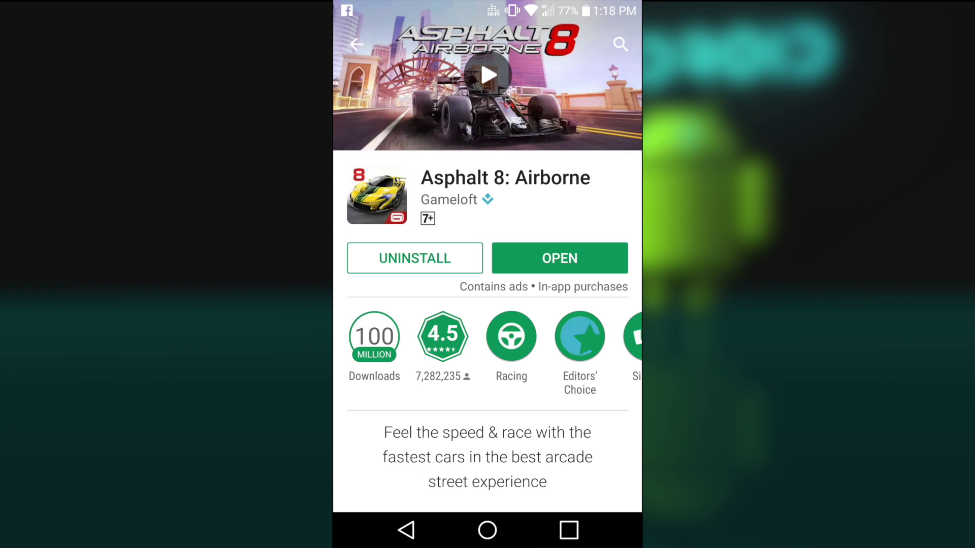
{"action": "left_click", "coordinate": [488, 530]}
Swipe to the last home page to find Asphalt 8 beside Star Music Tag Editor
{"action": "left_click_drag", "start_coordinate": [584, 305], "coordinate": [380, 305]}
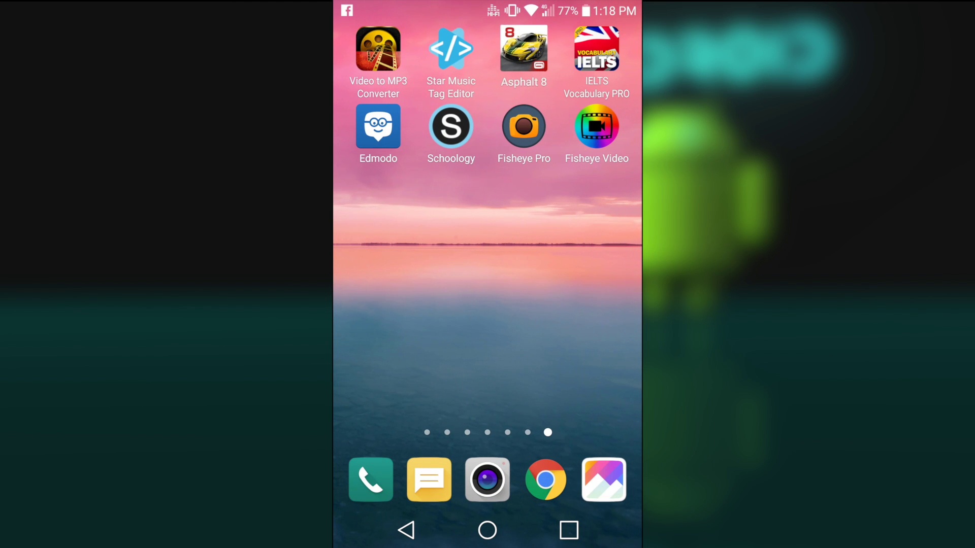